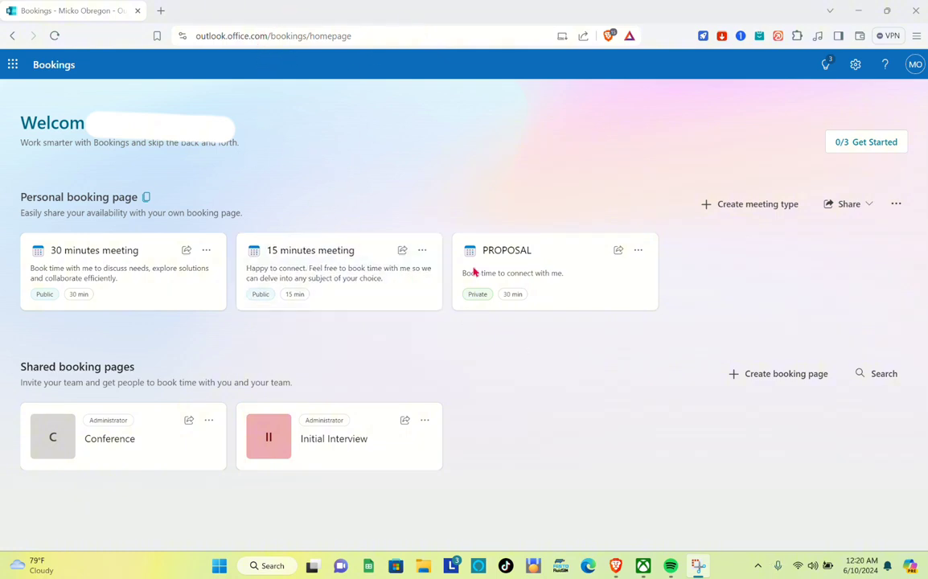
- Launch Microsoft Bookings in a new browser tab from the Microsoft 365 app launcher
left_click(10, 65)
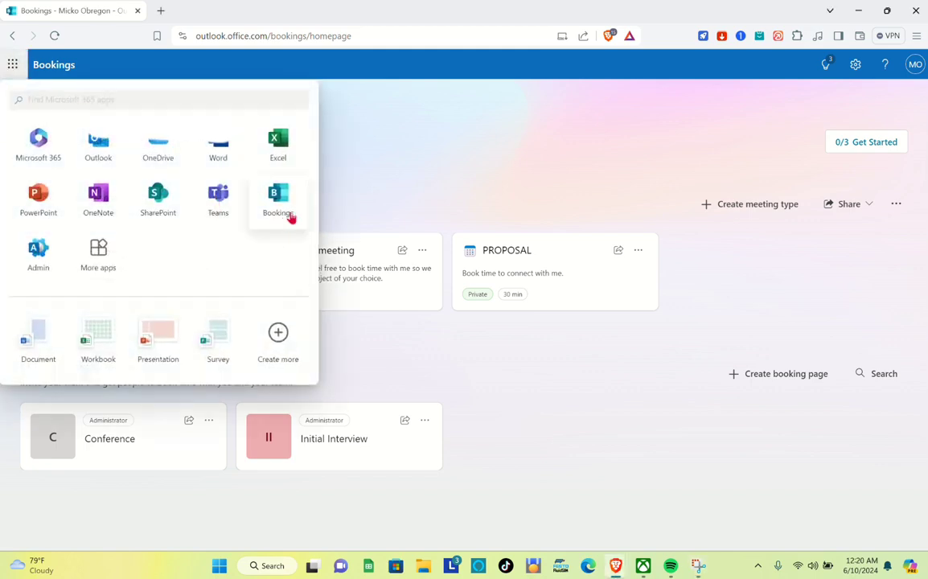
left_click(396, 180)
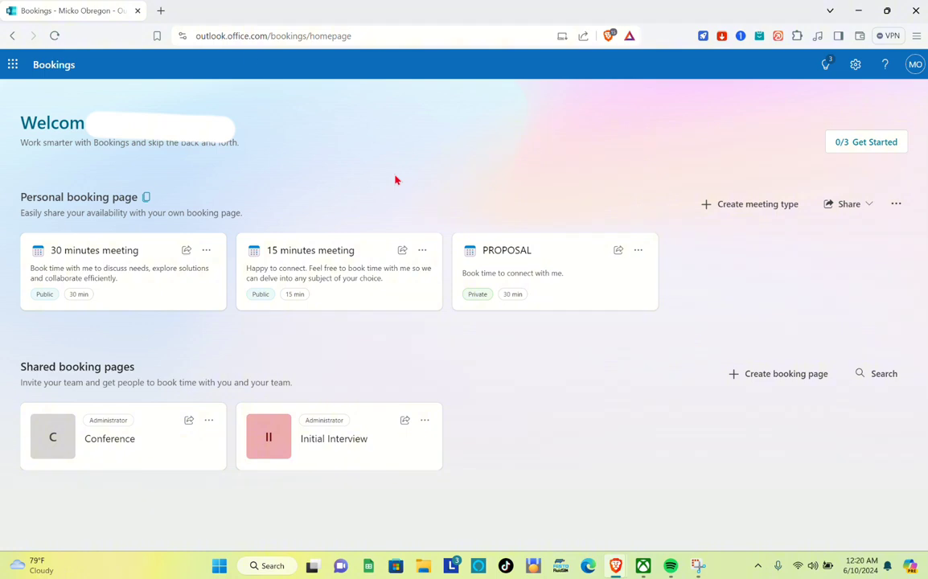
left_click(10, 63)
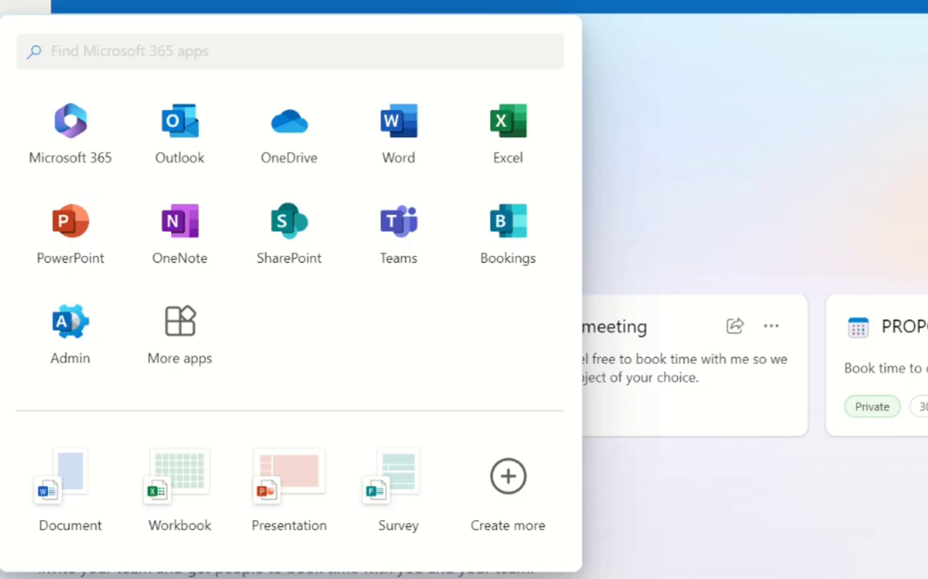
left_click(493, 233)
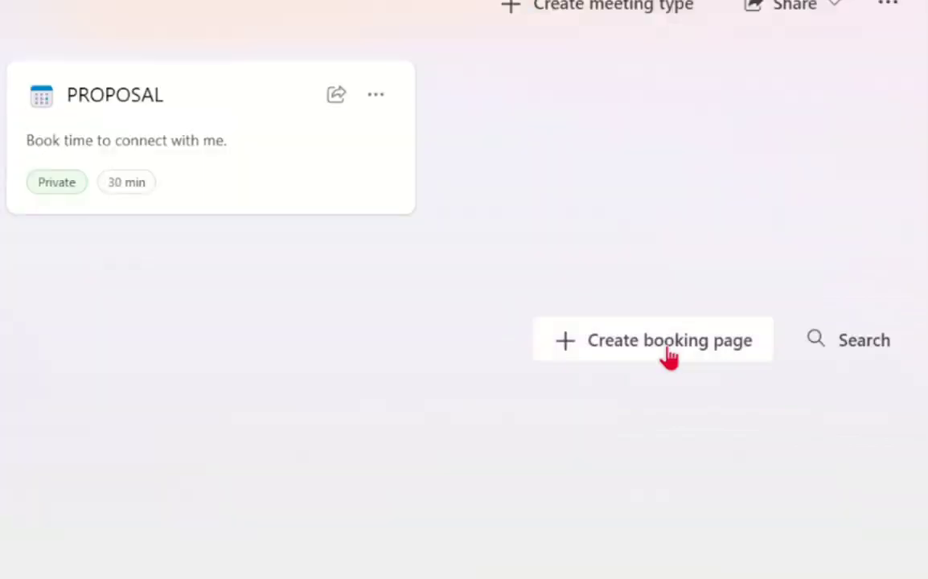
- Create a shared booking page from scratch named PROPOSAL with business type Other
left_click(788, 377)
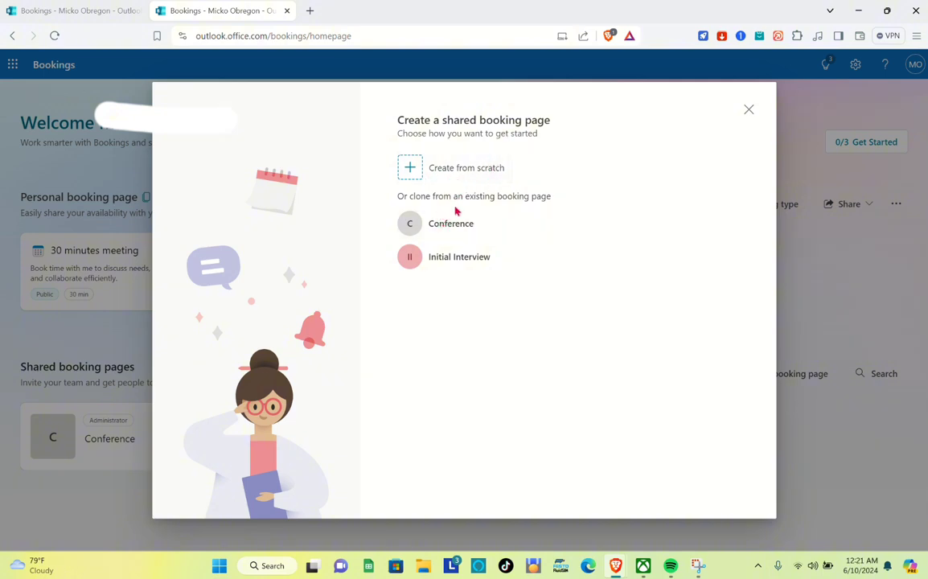
left_click(428, 165)
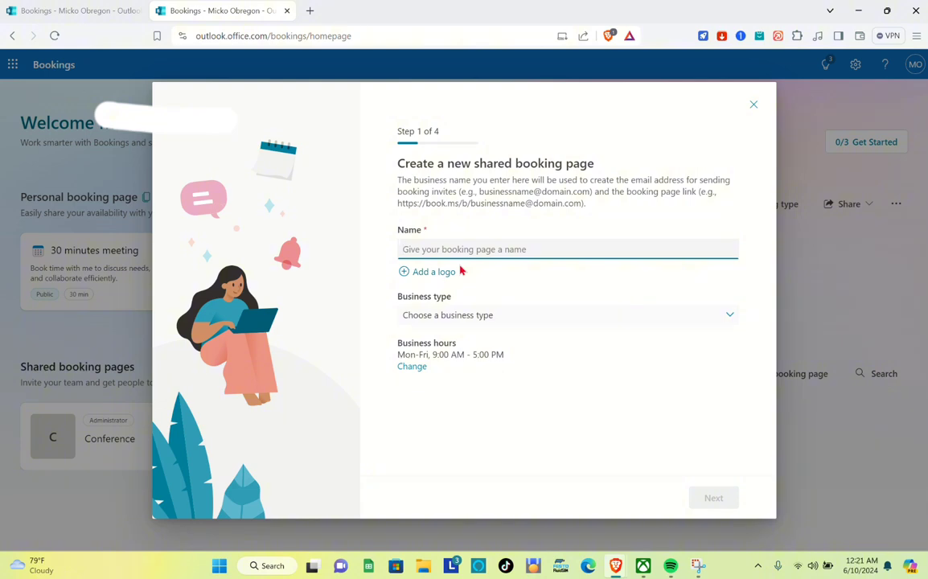
type("PROPOSAL")
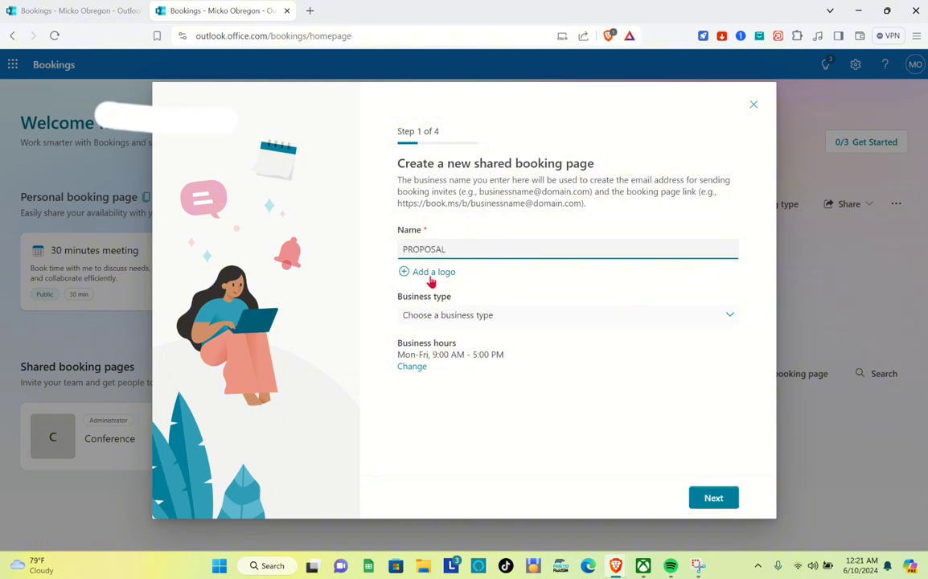
left_click(424, 320)
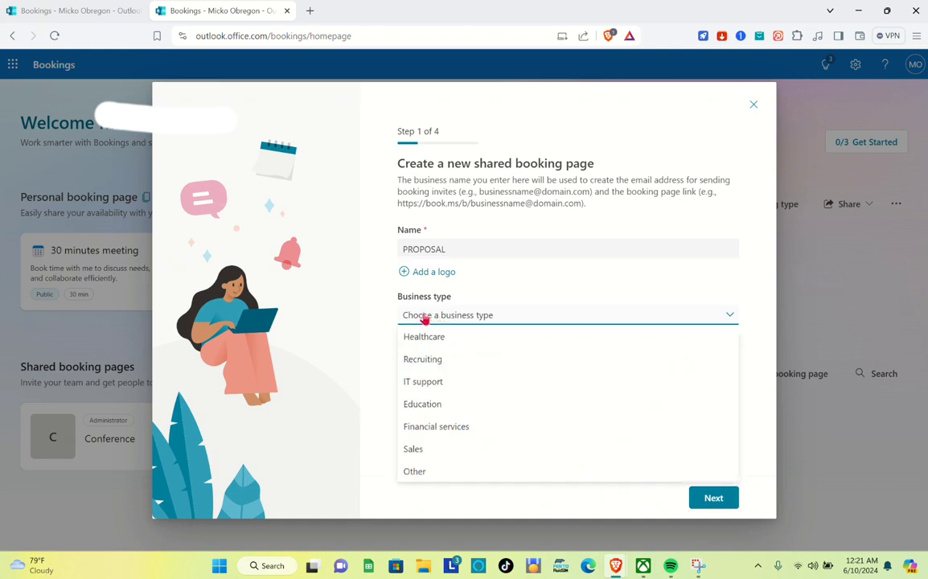
left_click(434, 478)
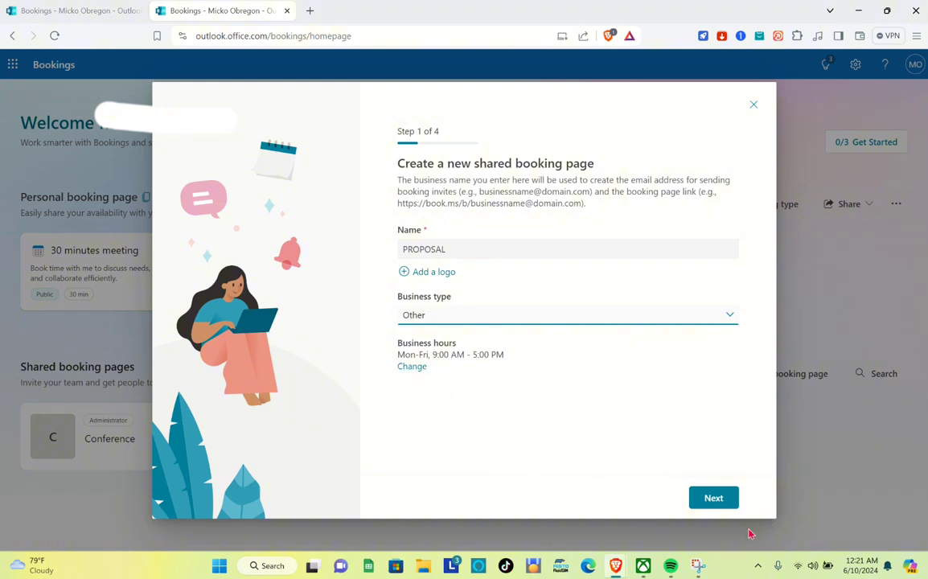
left_click(714, 499)
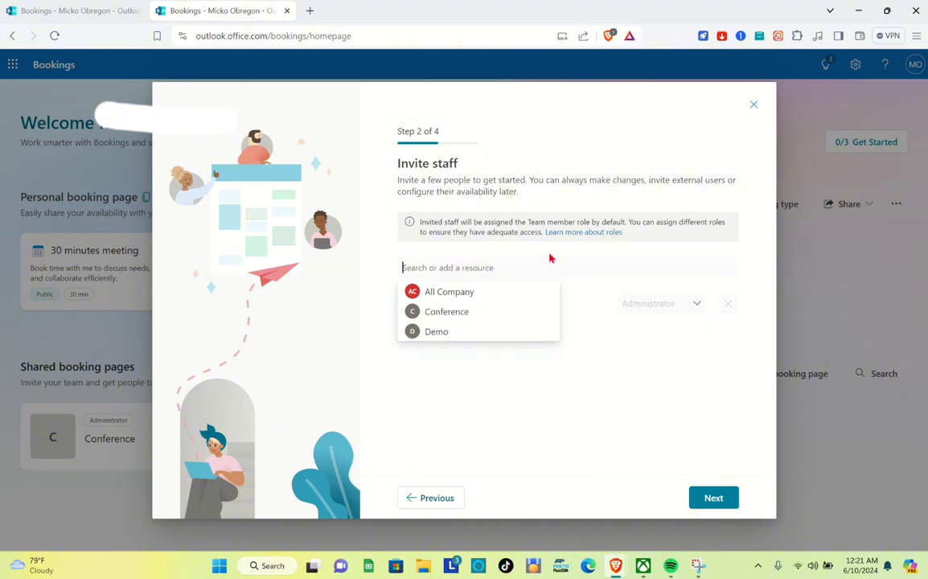
- Add Conference as staff, keep the 30-min meeting, allow Anyone to book, and create the page
left_click(456, 318)
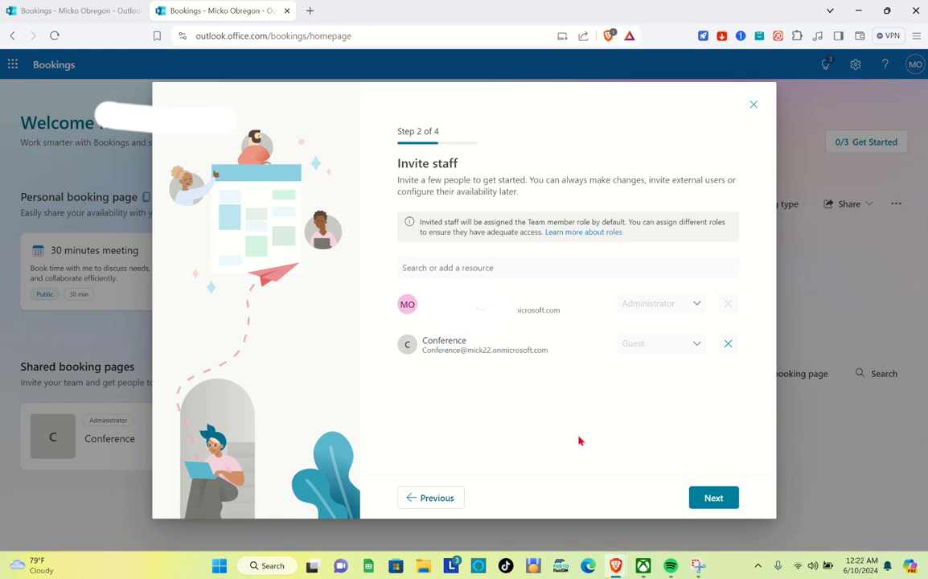
left_click(715, 498)
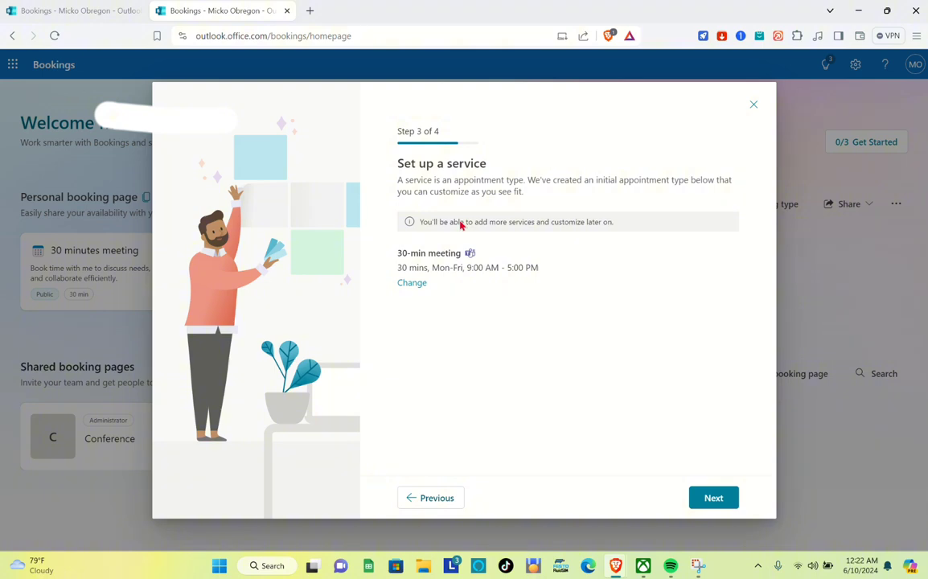
left_click(714, 500)
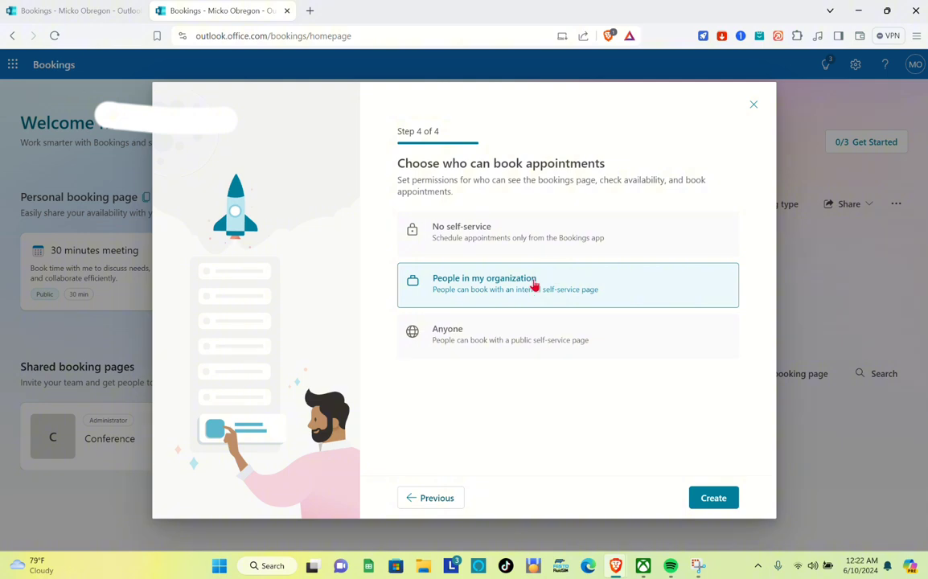
left_click(494, 335)
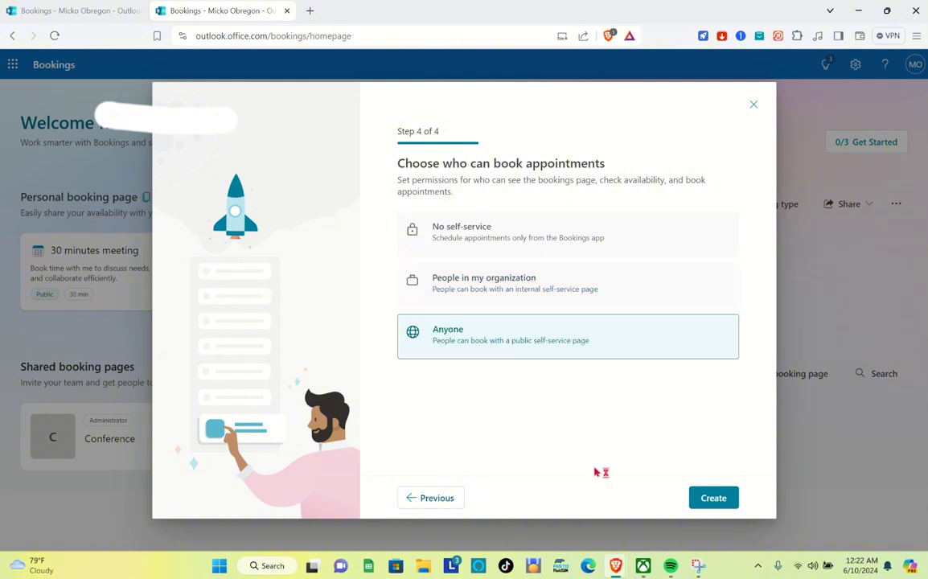
left_click(716, 504)
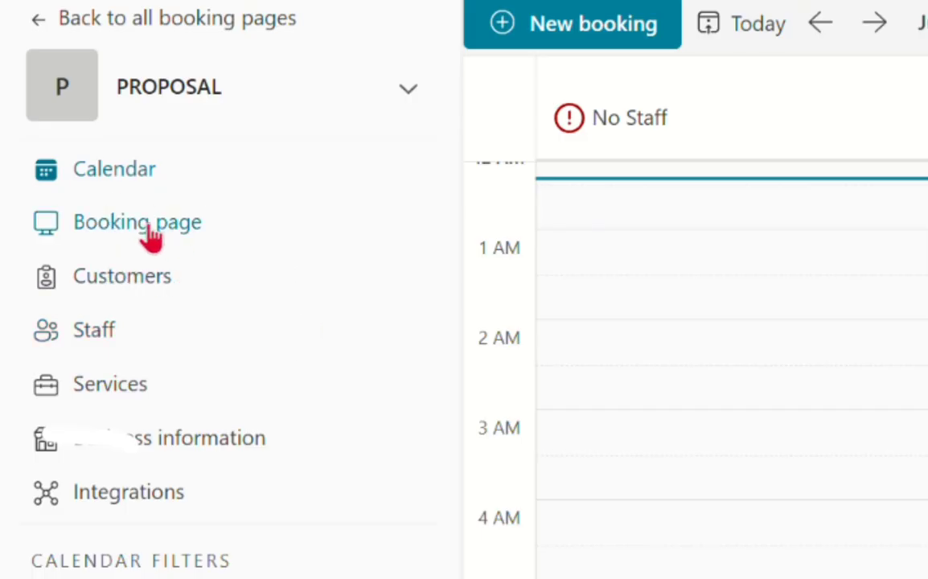
- Disable direct search engine indexing for the PROPOSAL page, save, and go to Services
left_click(149, 229)
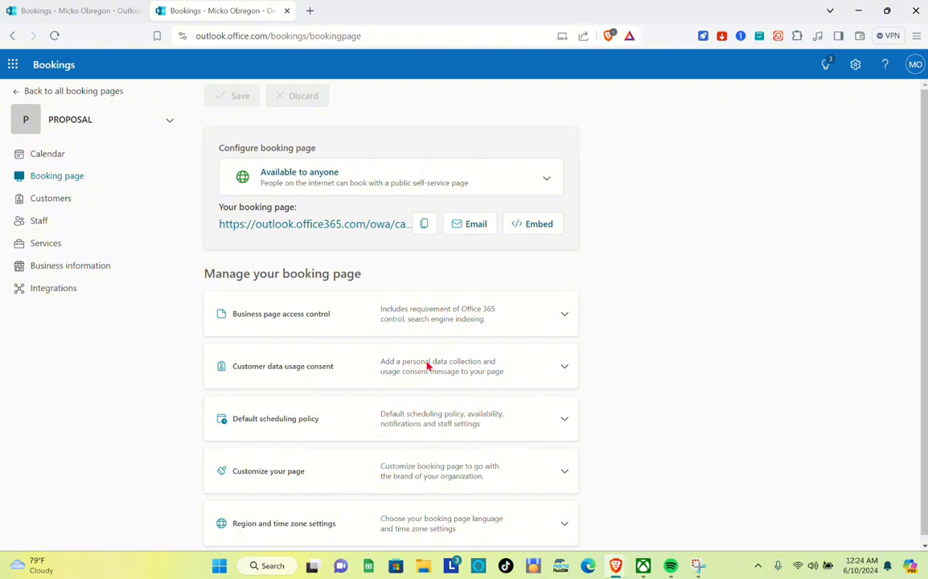
left_click(562, 317)
left_click(240, 342)
left_click(273, 347)
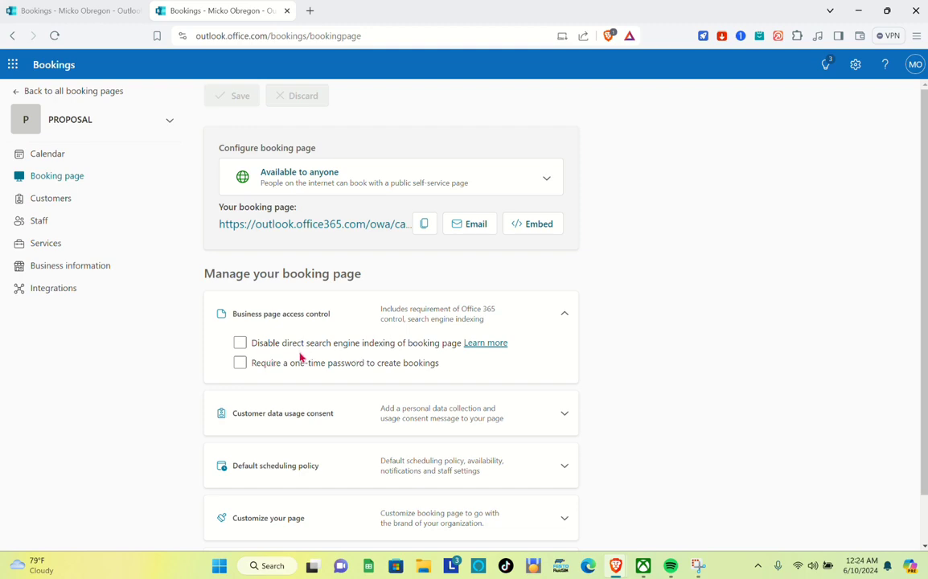
left_click(319, 363)
left_click(320, 362)
left_click(240, 342)
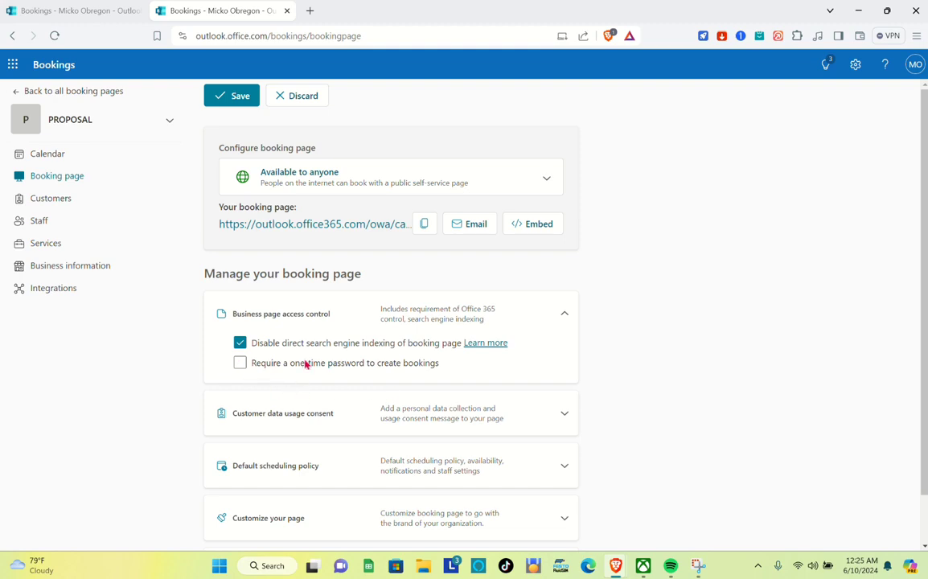
scroll(361, 470, "down", 1)
scroll(361, 469, "up", 1)
left_click(227, 98)
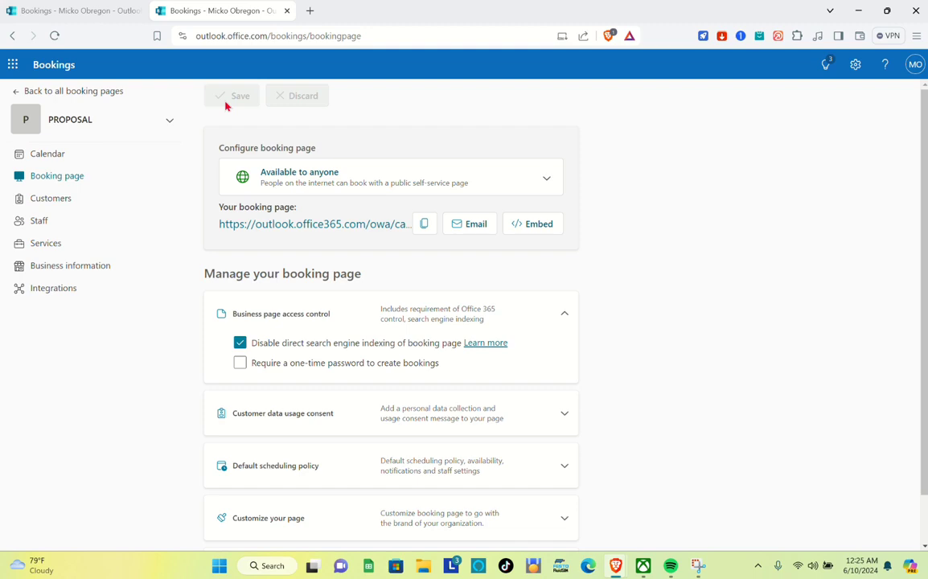
left_click(47, 248)
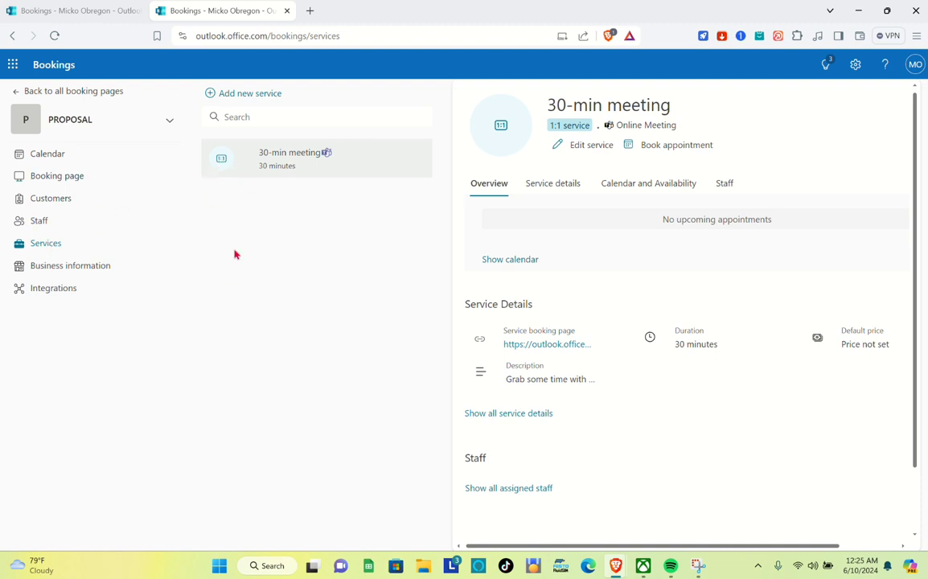
left_click(396, 25)
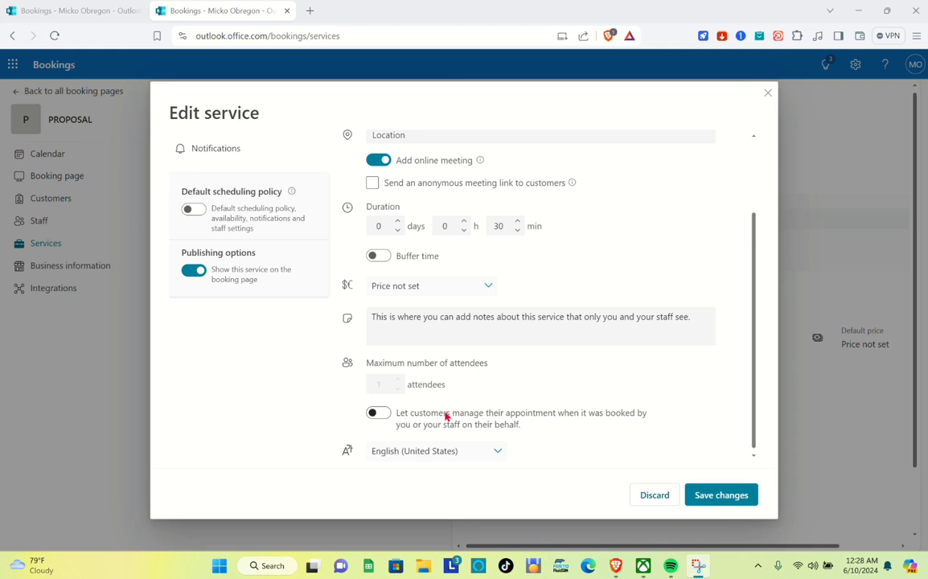
left_click(652, 495)
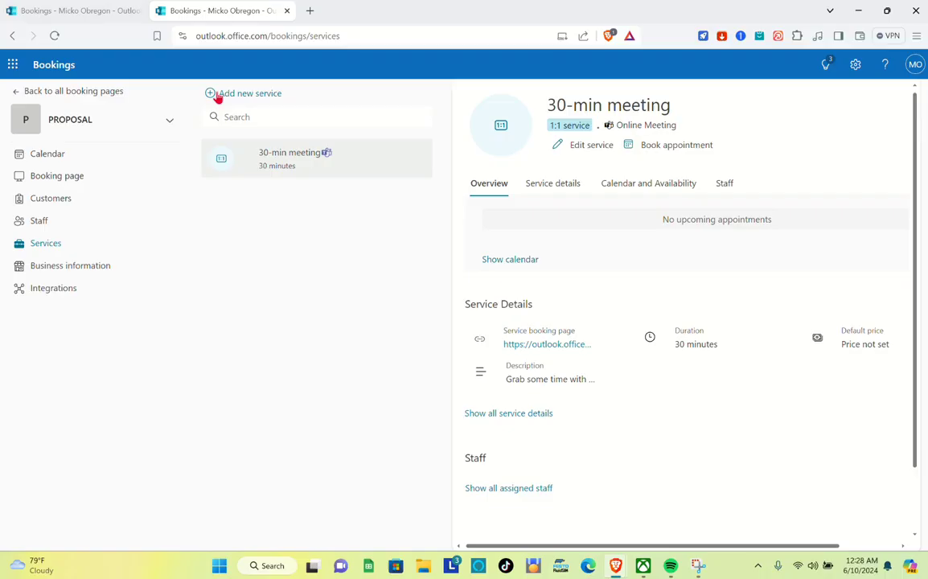
- Add a new service named PROPOSAL with its duration set to 0 days 30 minutes
left_click(172, 163)
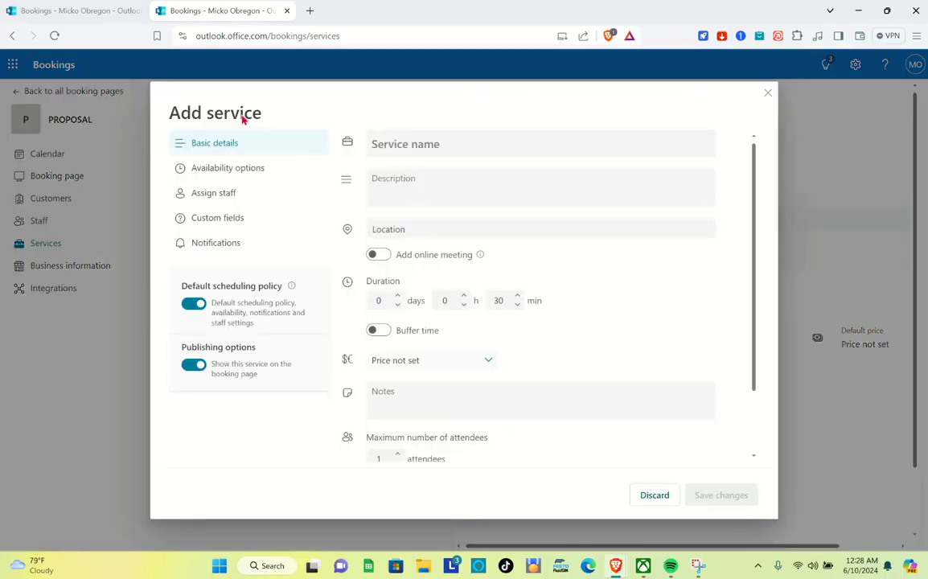
left_click(440, 145)
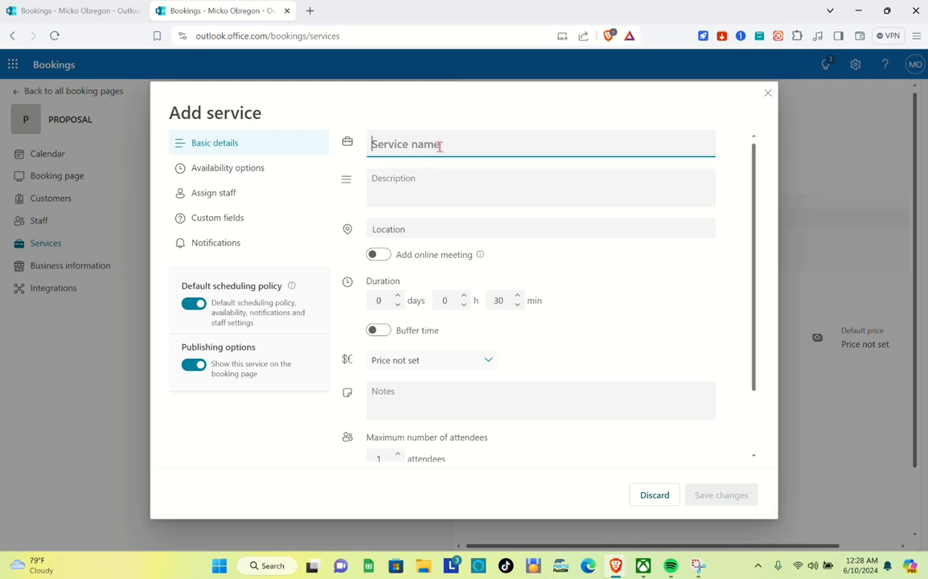
type("PRO")
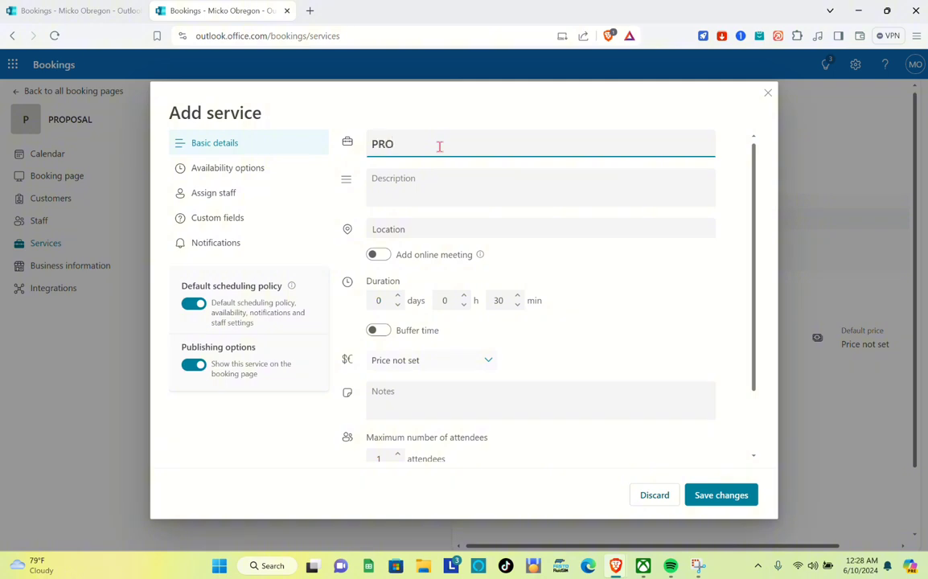
type("POSAL")
left_click(417, 182)
key("Tab")
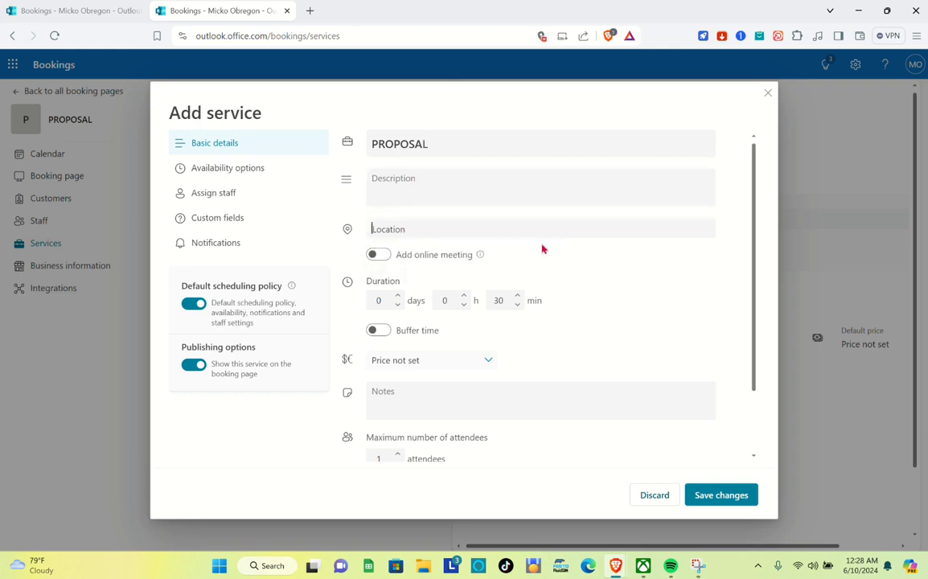
left_click(397, 296)
left_click(397, 297)
left_click(397, 297)
left_click(397, 296)
left_click(397, 297)
left_click(397, 304)
left_click(398, 304)
left_click(397, 305)
left_click(397, 305)
left_click(397, 305)
left_click(505, 301)
left_click(471, 320)
- Raise the PROPOSAL service's maximum number of attendees and save the service
scroll(414, 323, "down", 1)
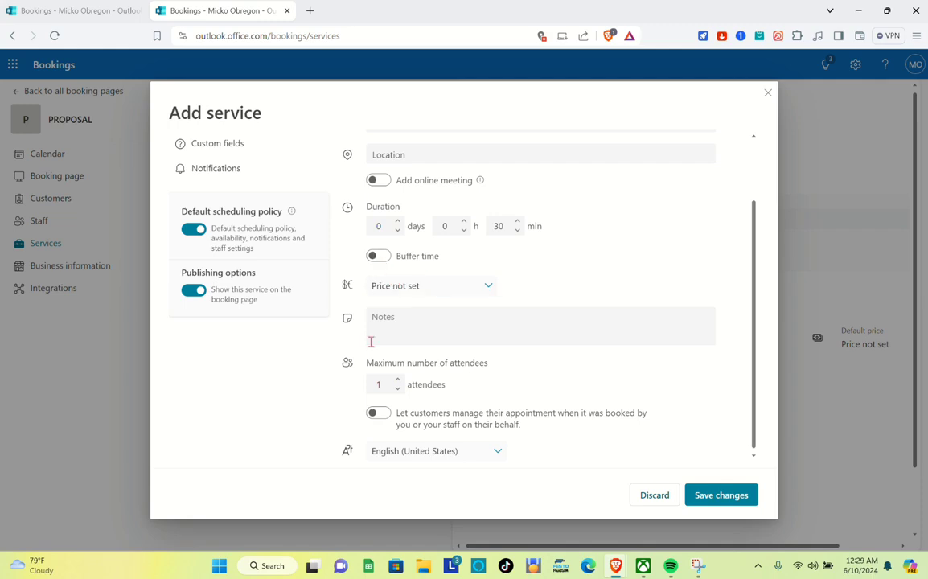
left_click(397, 324)
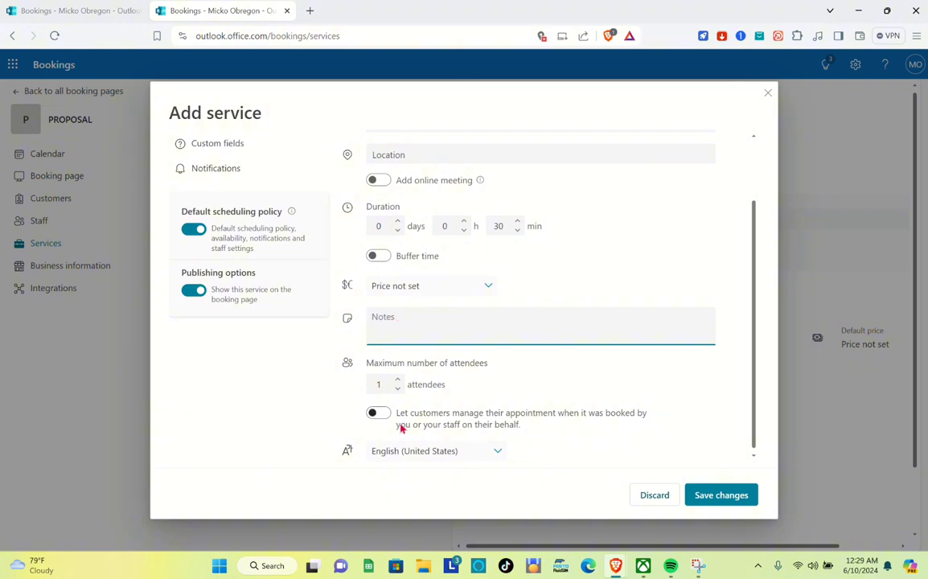
left_click(397, 381)
left_click(397, 389)
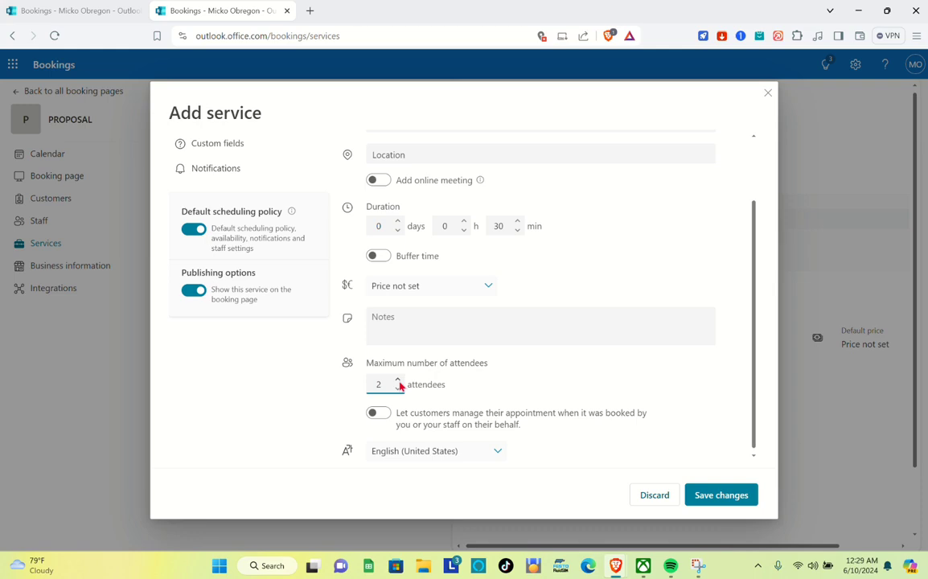
left_click(398, 381)
left_click(398, 381)
left_click(398, 381)
left_click(398, 380)
left_click(398, 380)
left_click(398, 381)
left_click(398, 380)
left_click(398, 380)
left_click(398, 380)
left_click(398, 381)
left_click(398, 380)
left_click(397, 389)
left_click(722, 495)
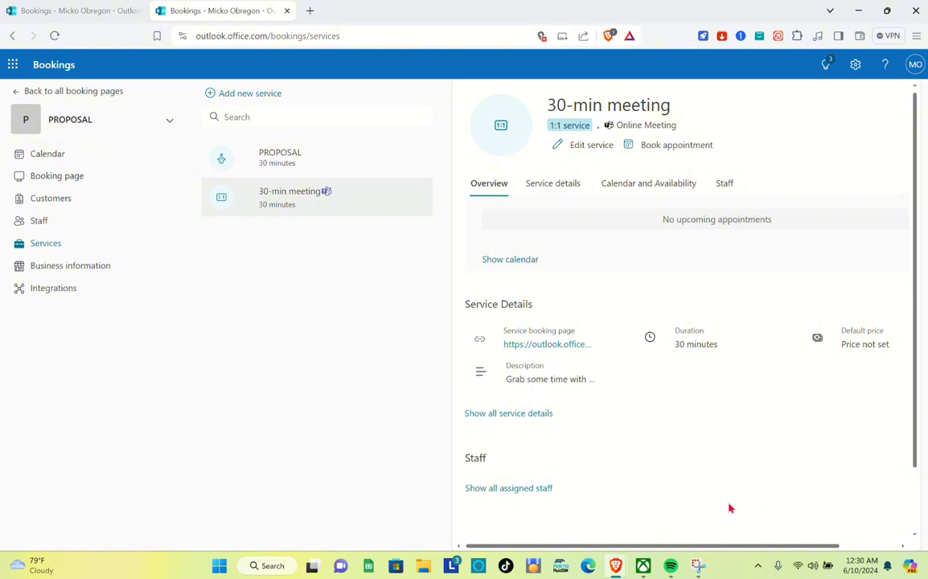
- Review the 30-min meeting service, then return to PROPOSAL's booking page settings with its public link
scroll(691, 480, "down", 1)
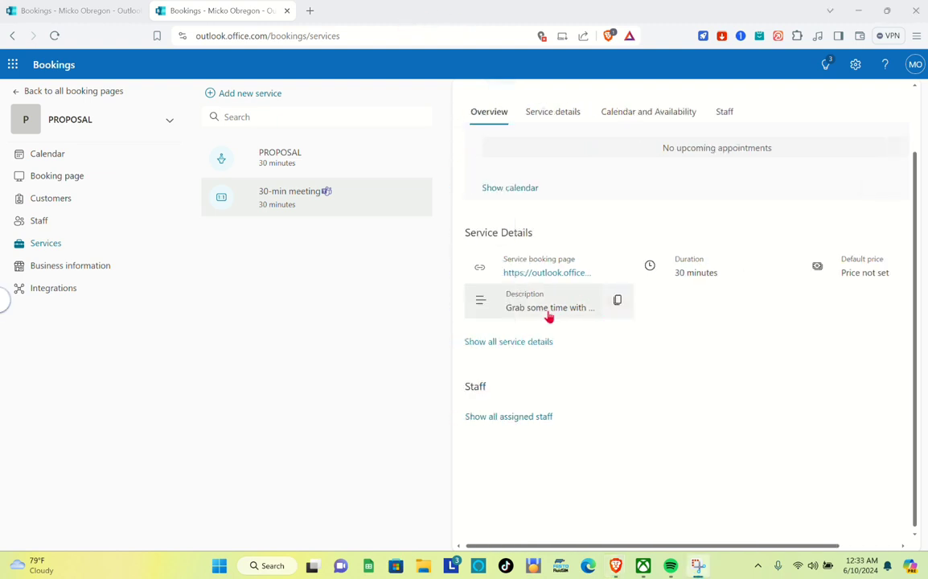
left_click(83, 185)
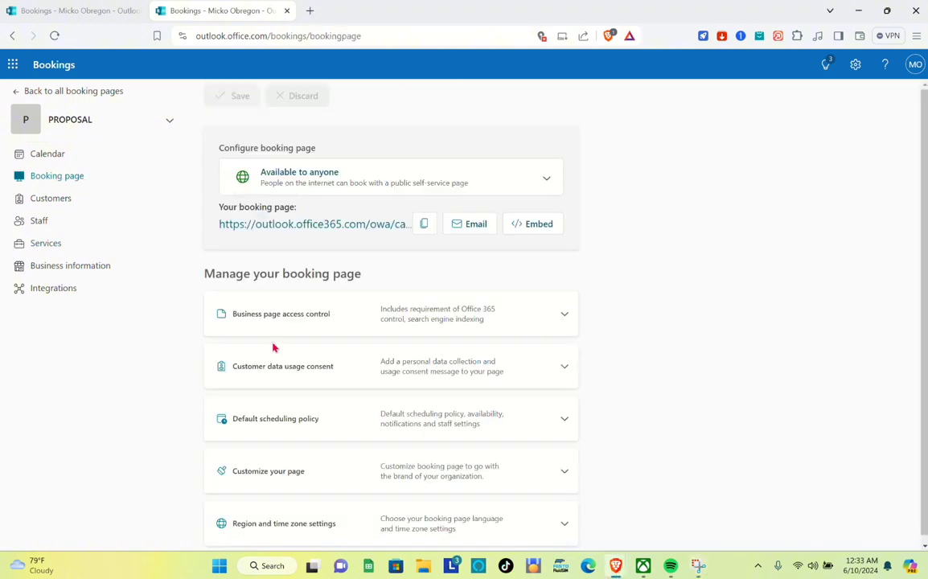
left_click(44, 244)
left_click(345, 207)
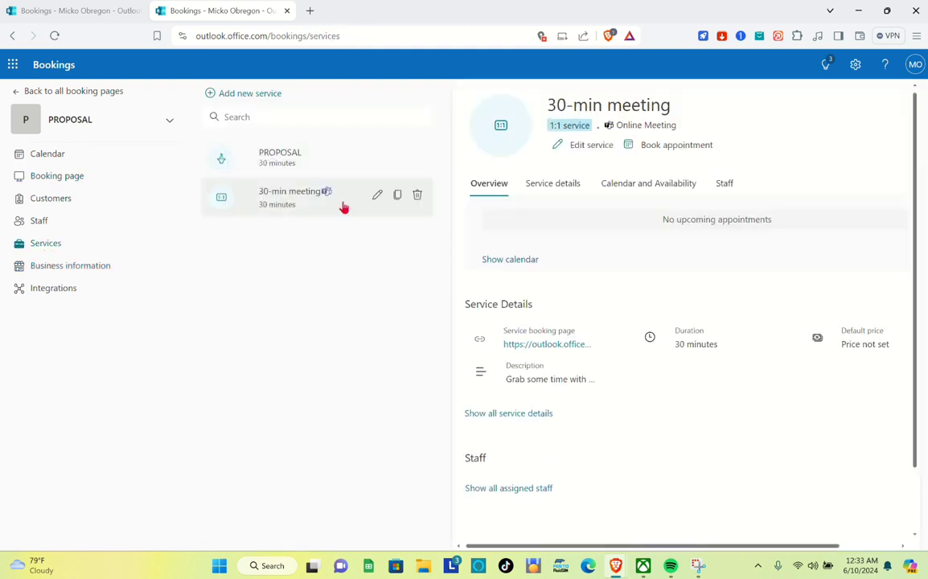
scroll(615, 344, "down", 1)
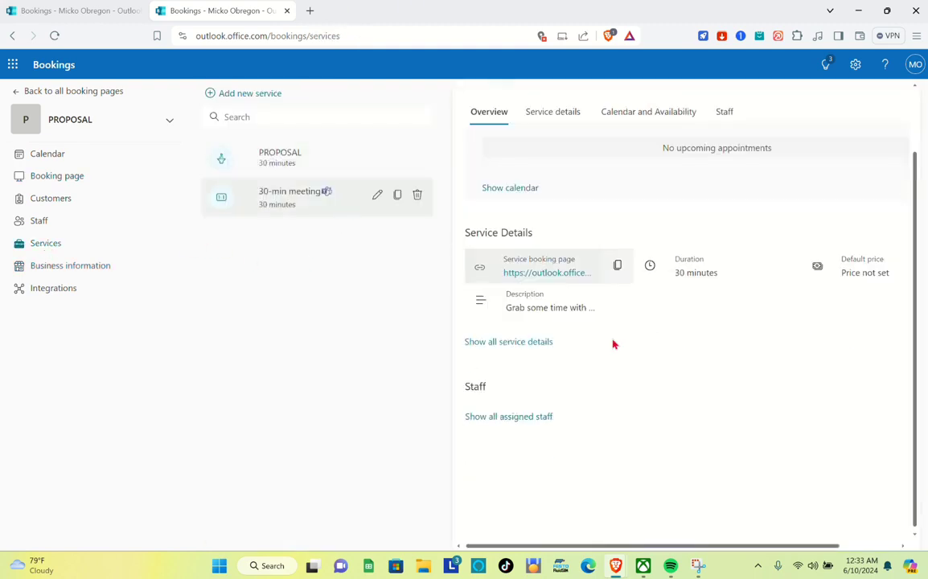
scroll(617, 344, "up", 1)
scroll(584, 379, "down", 1)
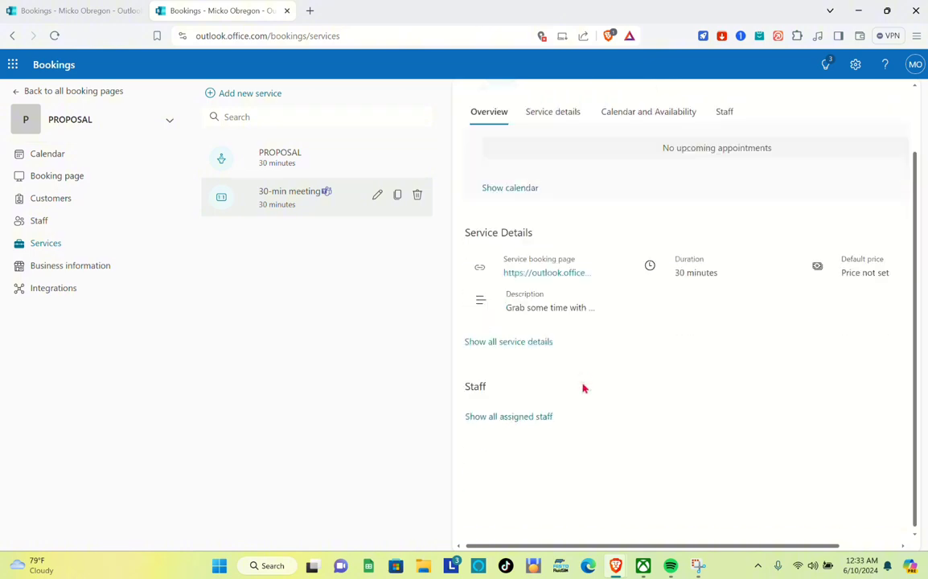
left_click(848, 546)
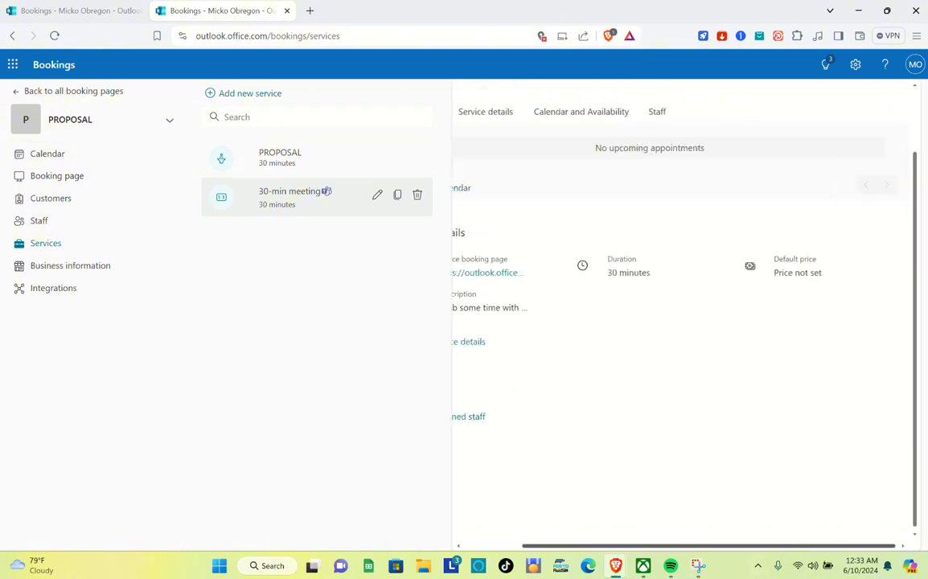
left_click(490, 546)
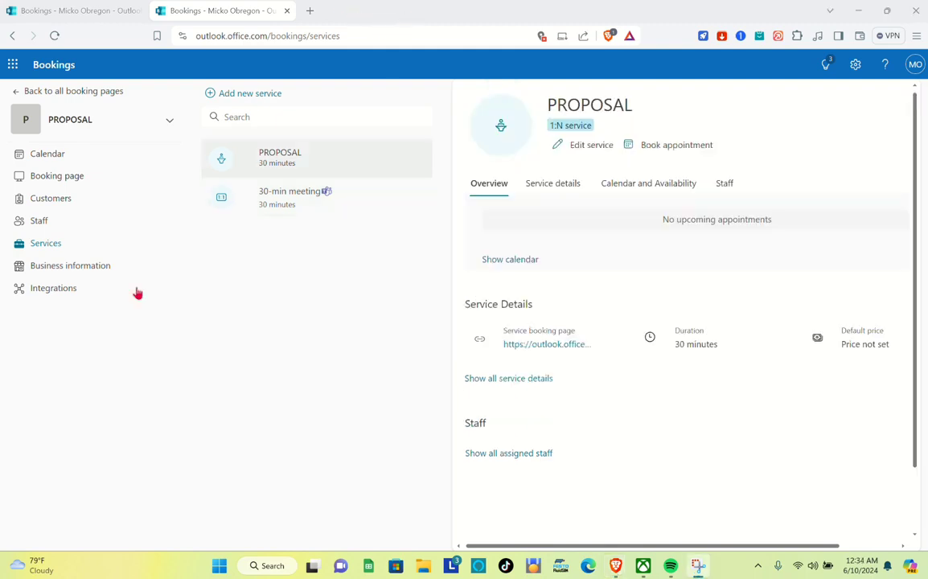
left_click(170, 121)
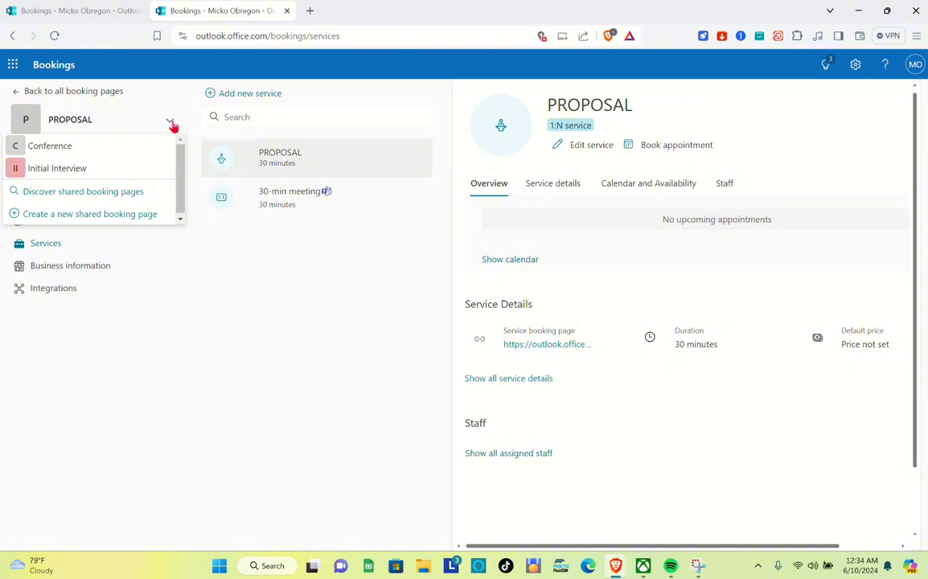
left_click(56, 176)
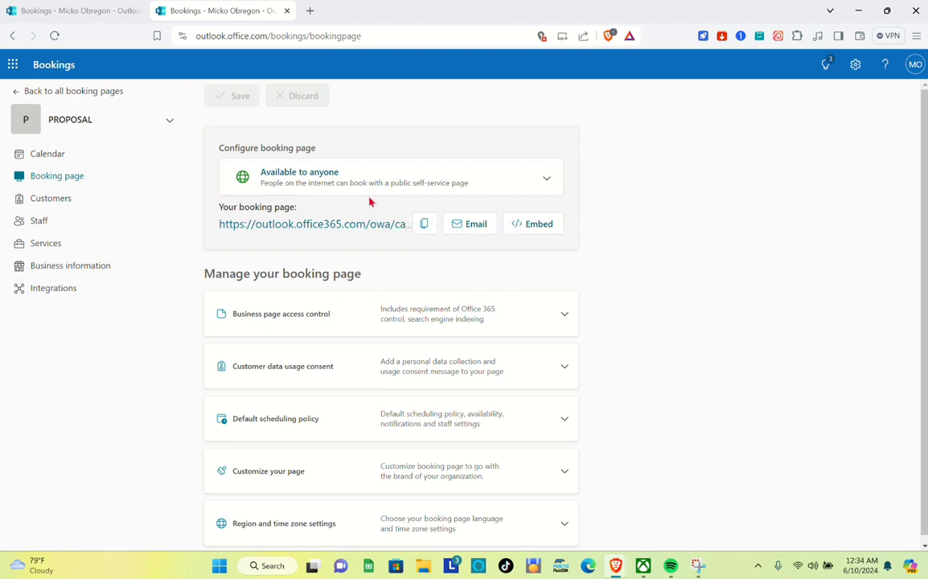
- Copy the public booking page link and load it in a new browser tab
left_click(423, 226)
left_click(308, 11)
key("ctrl+v")
key("Return")
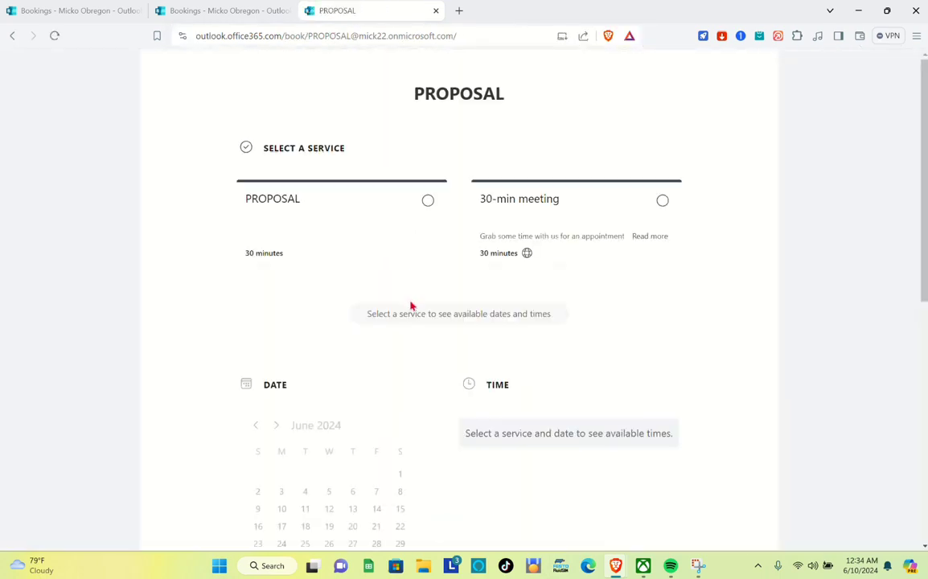
- Select the PROPOSAL service on the live page, check its available times, then return to Bookings
scroll(410, 305, "down", 1)
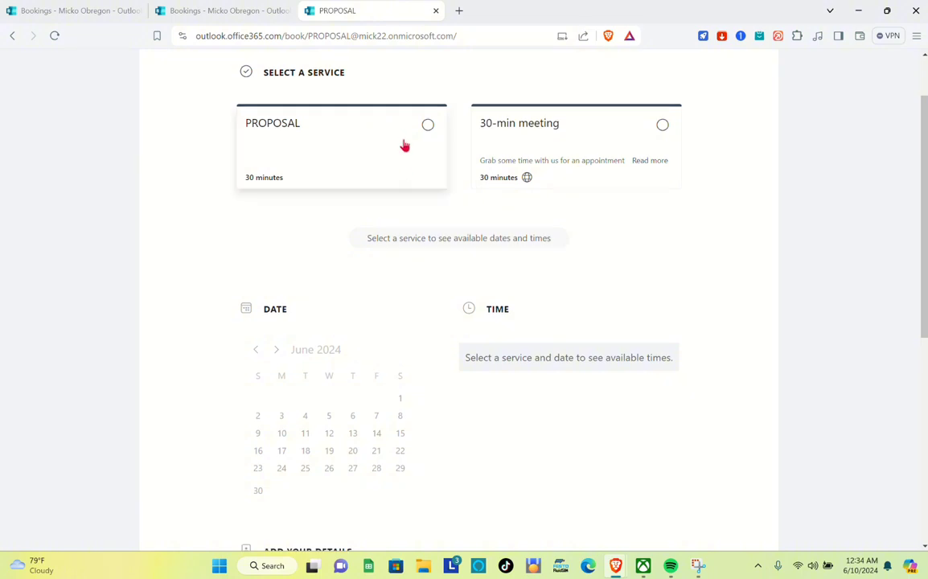
scroll(460, 258, "down", 1)
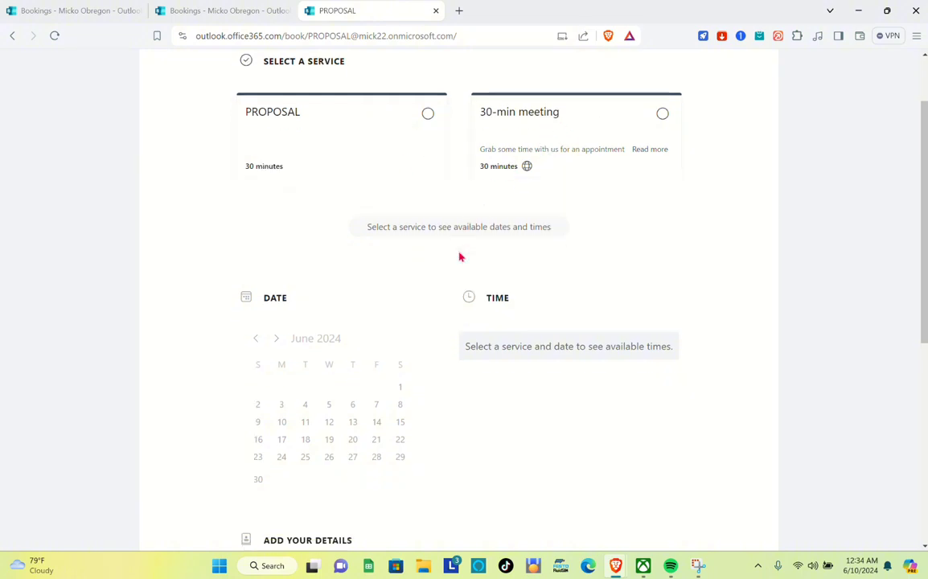
scroll(460, 256, "down", 1)
left_click(426, 101)
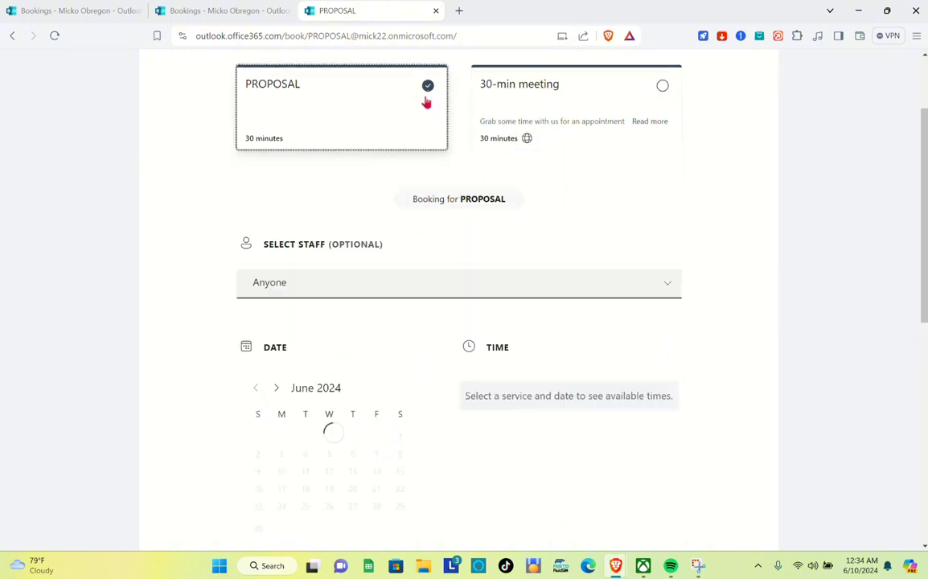
scroll(387, 381, "down", 3)
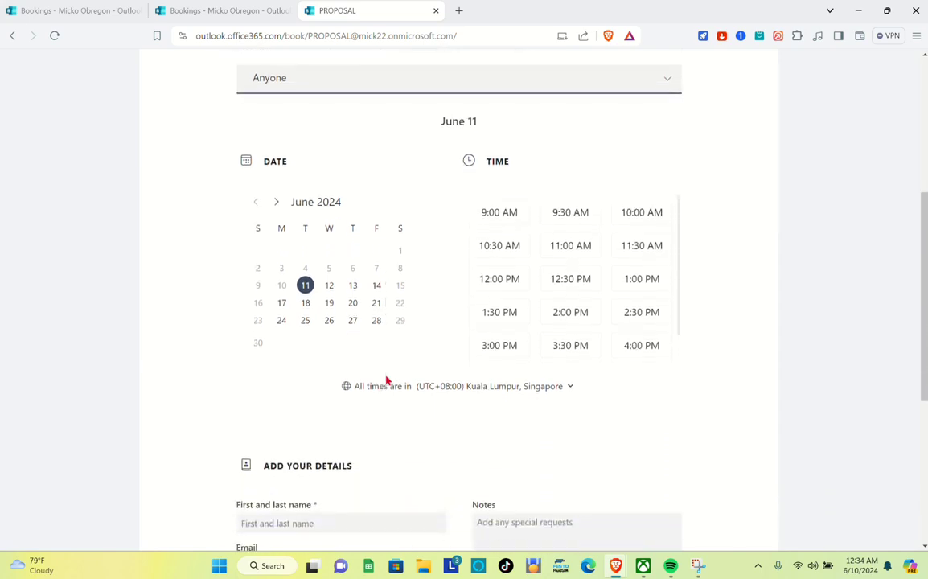
scroll(392, 319, "down", 1)
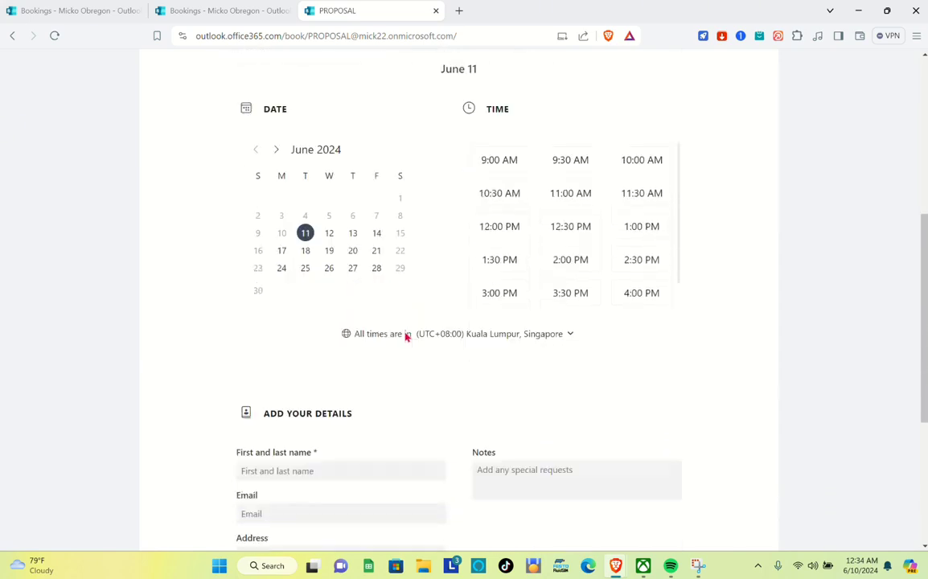
scroll(406, 337, "down", 2)
scroll(404, 332, "down", 2)
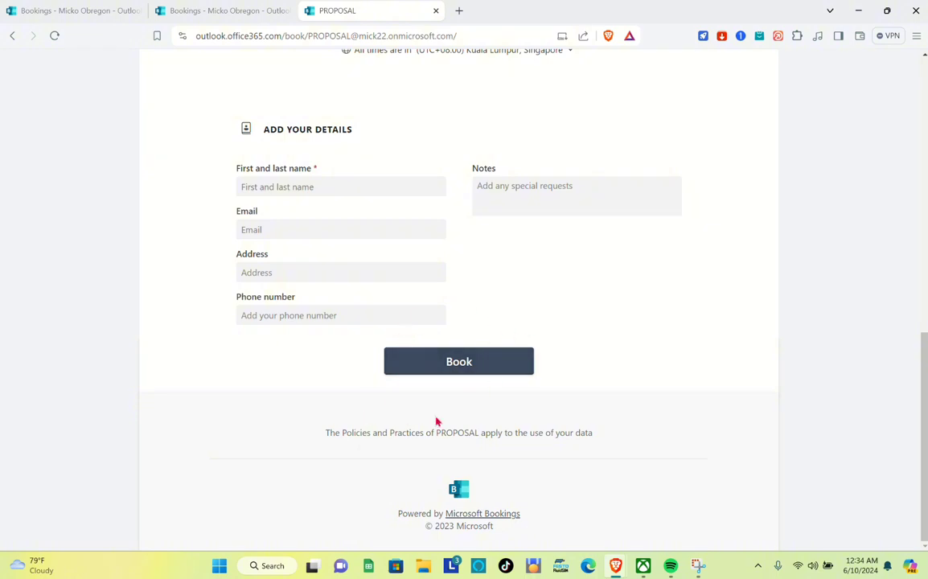
scroll(468, 344, "up", 9)
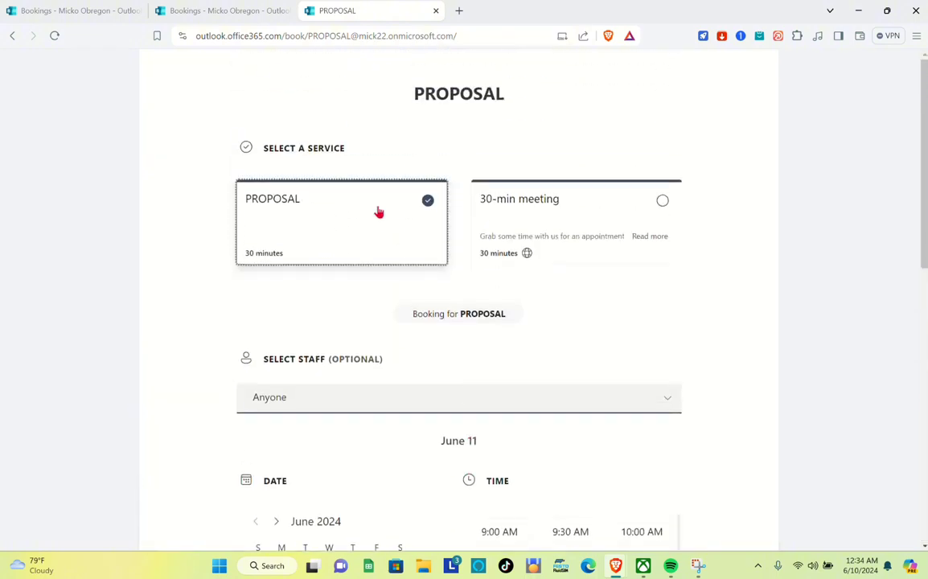
left_click(203, 8)
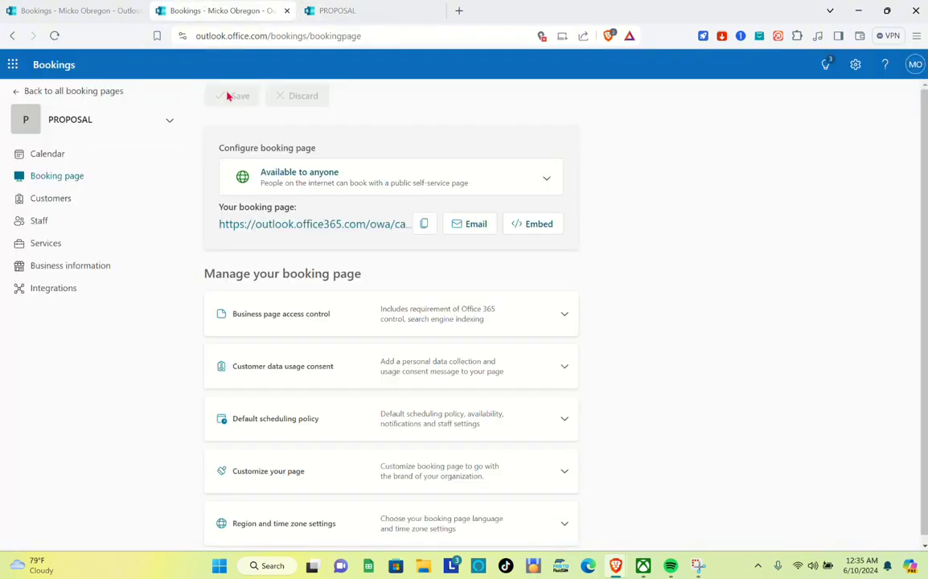
- Inspect the 30-min meeting service's editor and close it without changes
left_click(64, 249)
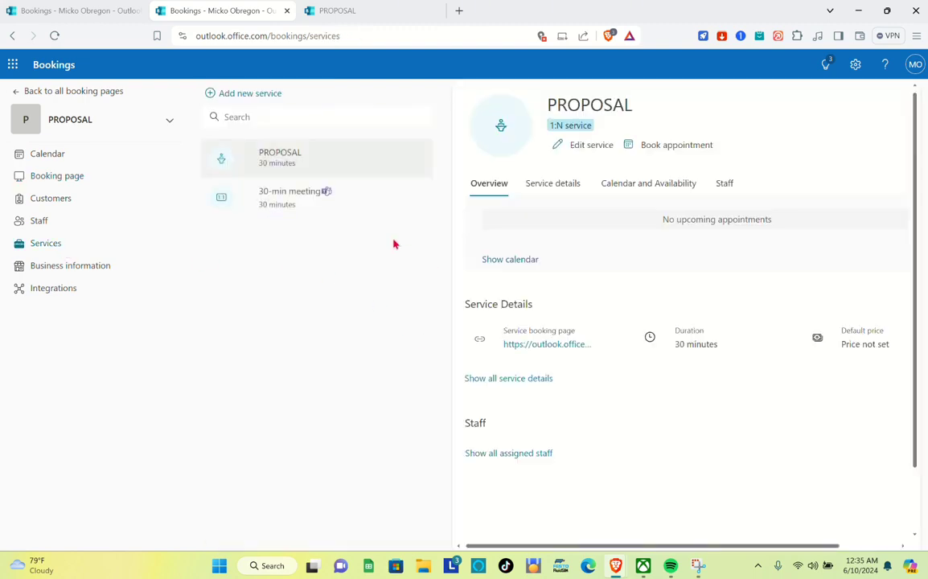
left_click(336, 203)
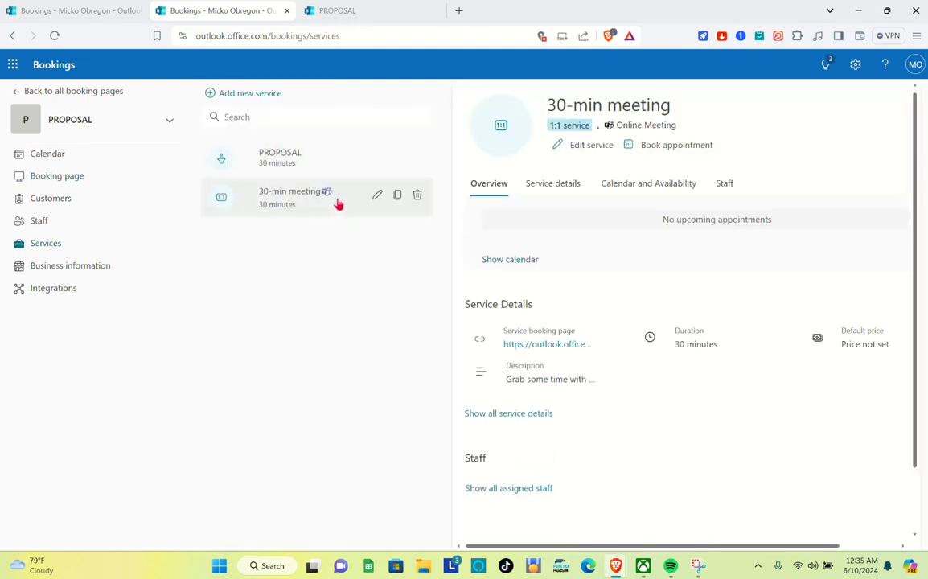
left_click(377, 196)
scroll(578, 369, "down", 2)
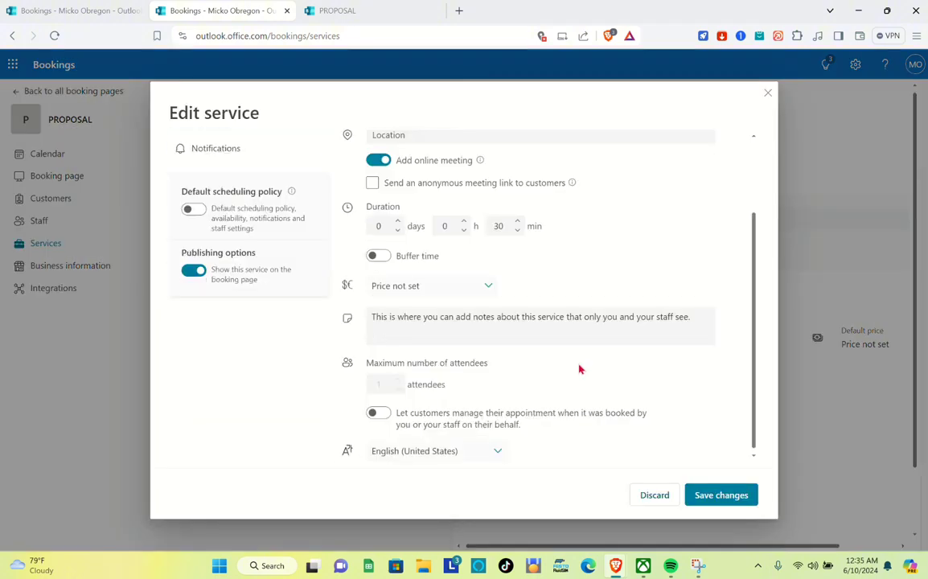
scroll(370, 263, "up", 3)
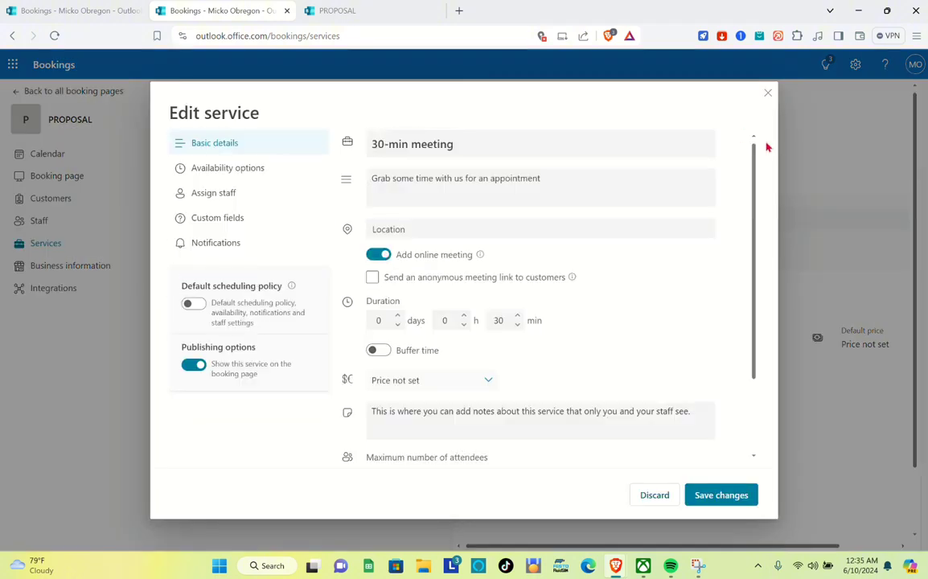
left_click(765, 94)
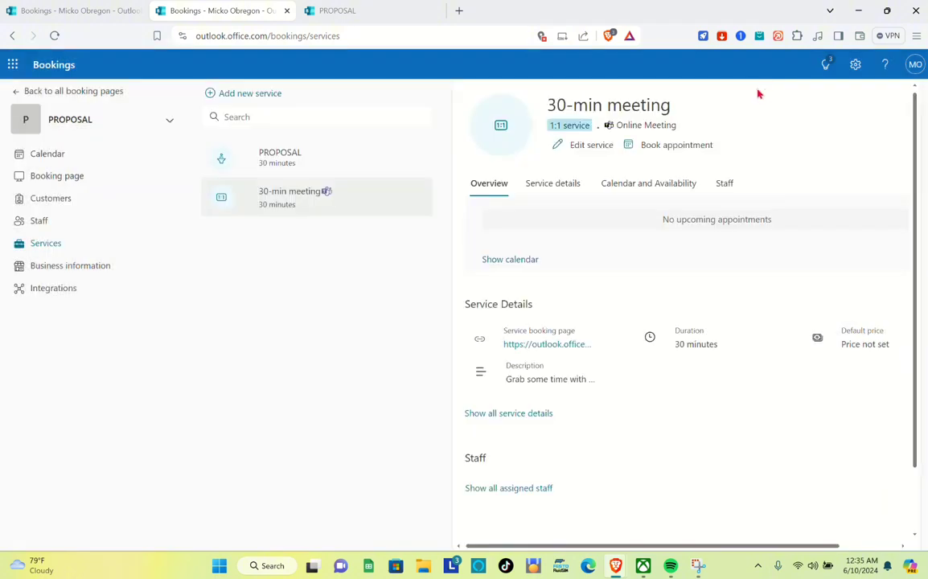
- Edit PROPOSAL's maximum attendees, then discard the changes and confirm
left_click(344, 173)
left_click(375, 164)
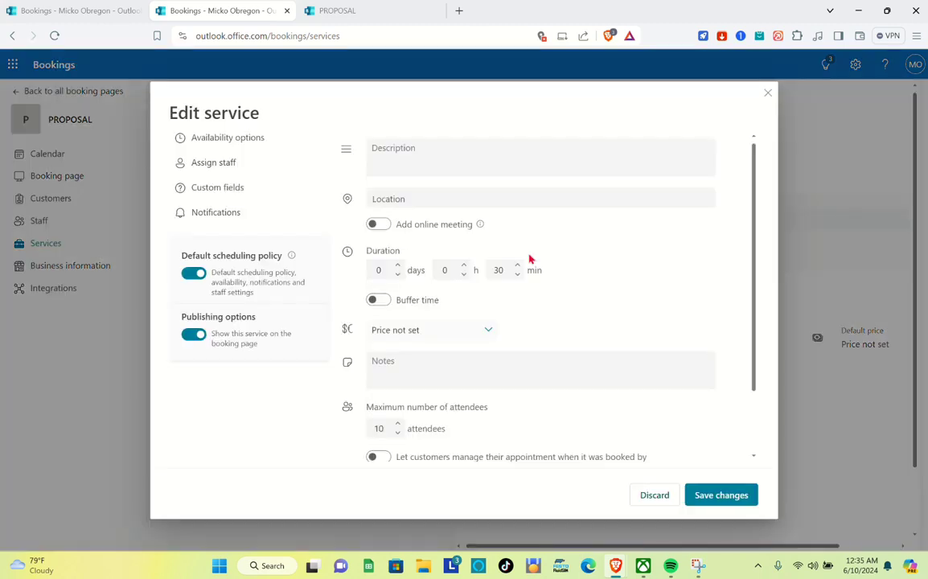
scroll(530, 259, "down", 2)
left_click(397, 381)
left_click(398, 381)
left_click(398, 381)
left_click(398, 381)
left_click(397, 381)
left_click(398, 381)
left_click(397, 381)
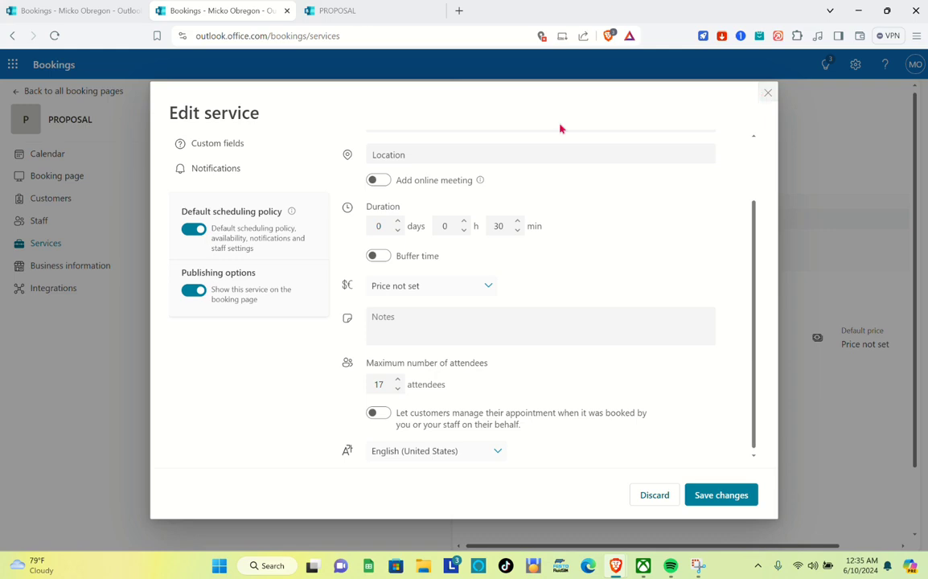
left_click(661, 498)
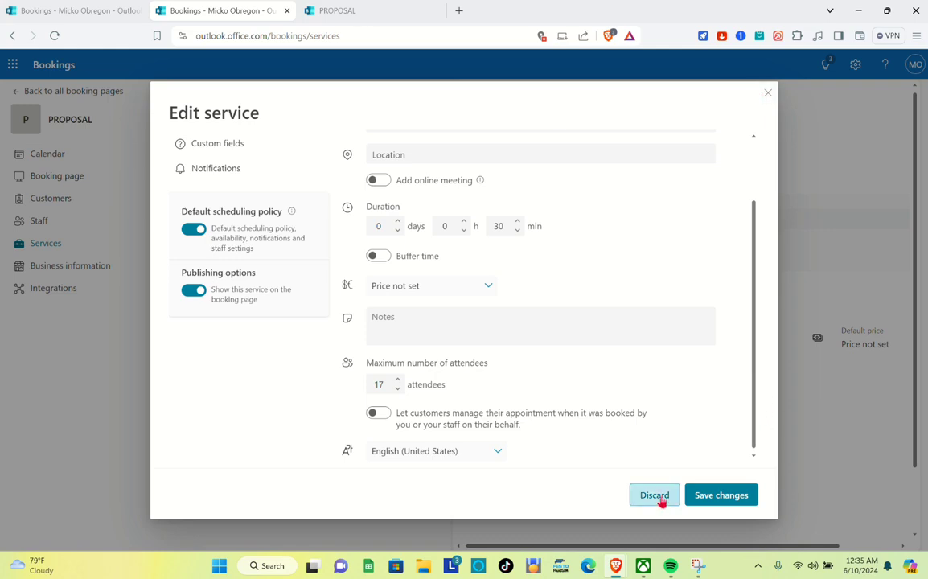
left_click(455, 333)
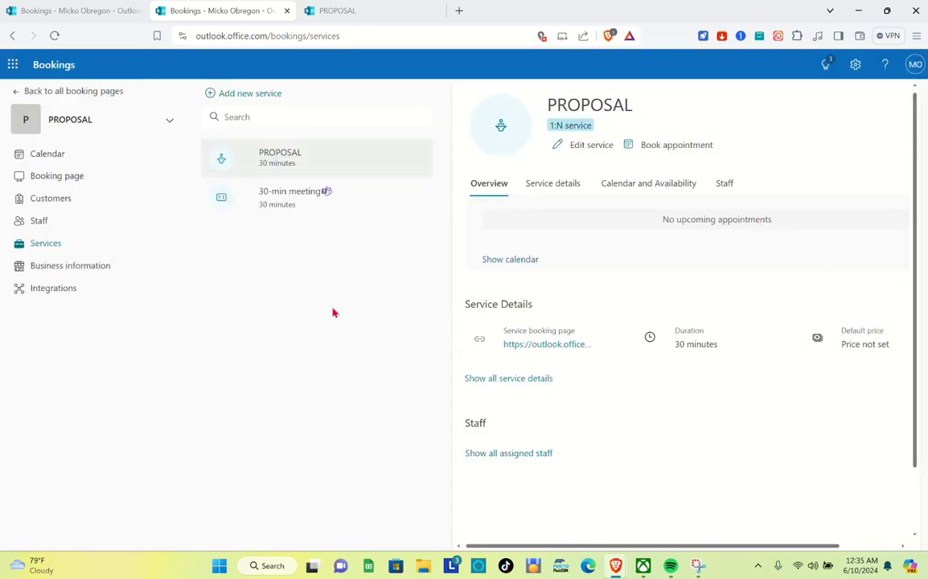
- Pass through Business information and Integrations to reach the PROPOSAL calendar for June 10, 2024
left_click(62, 266)
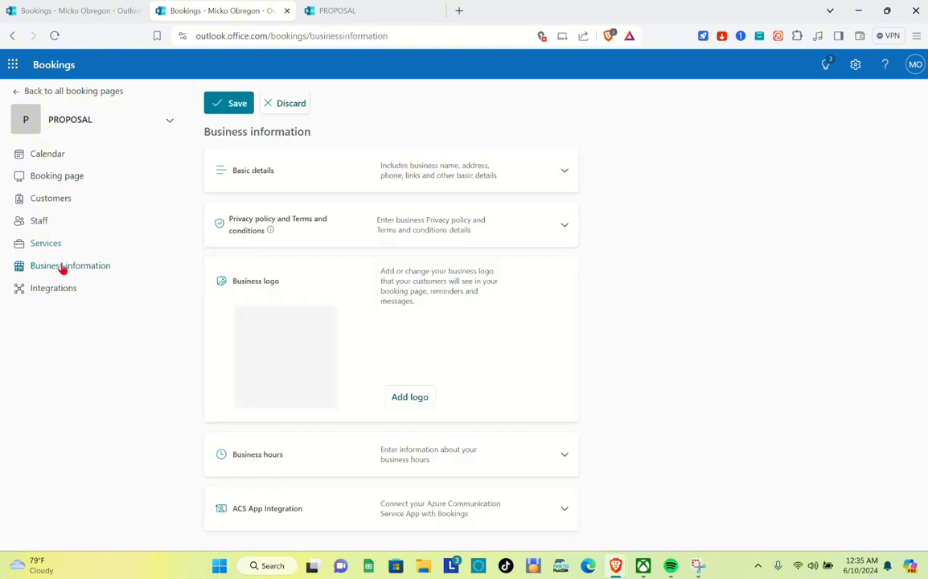
left_click(56, 287)
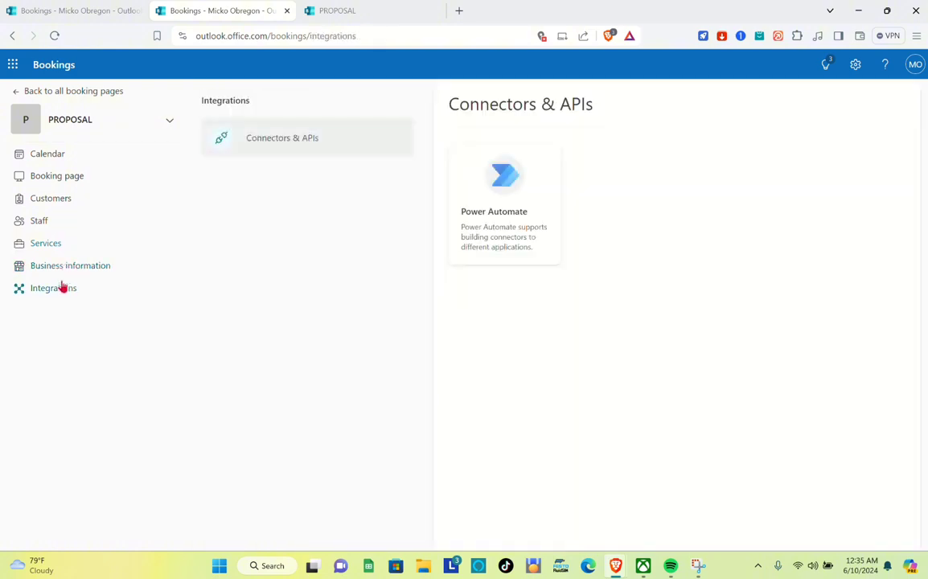
left_click(50, 156)
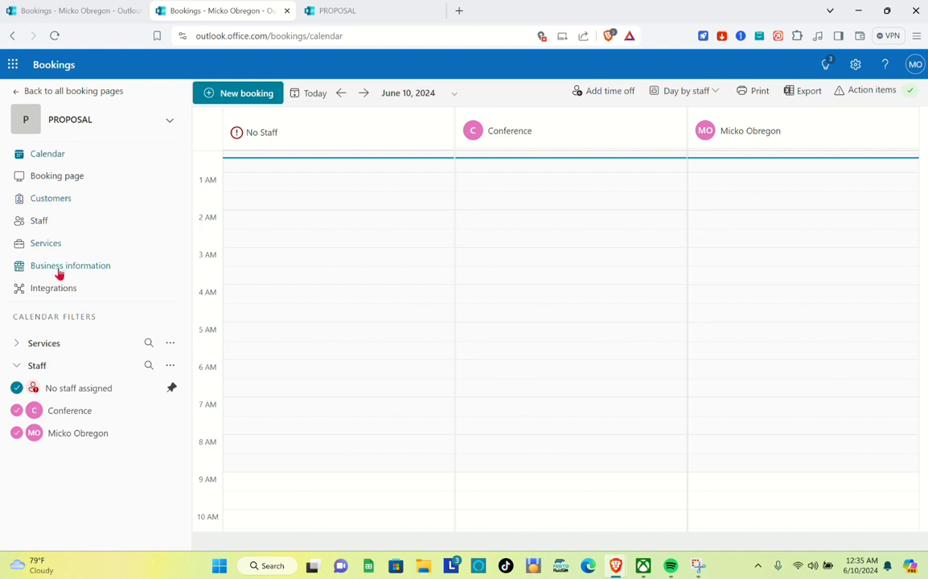